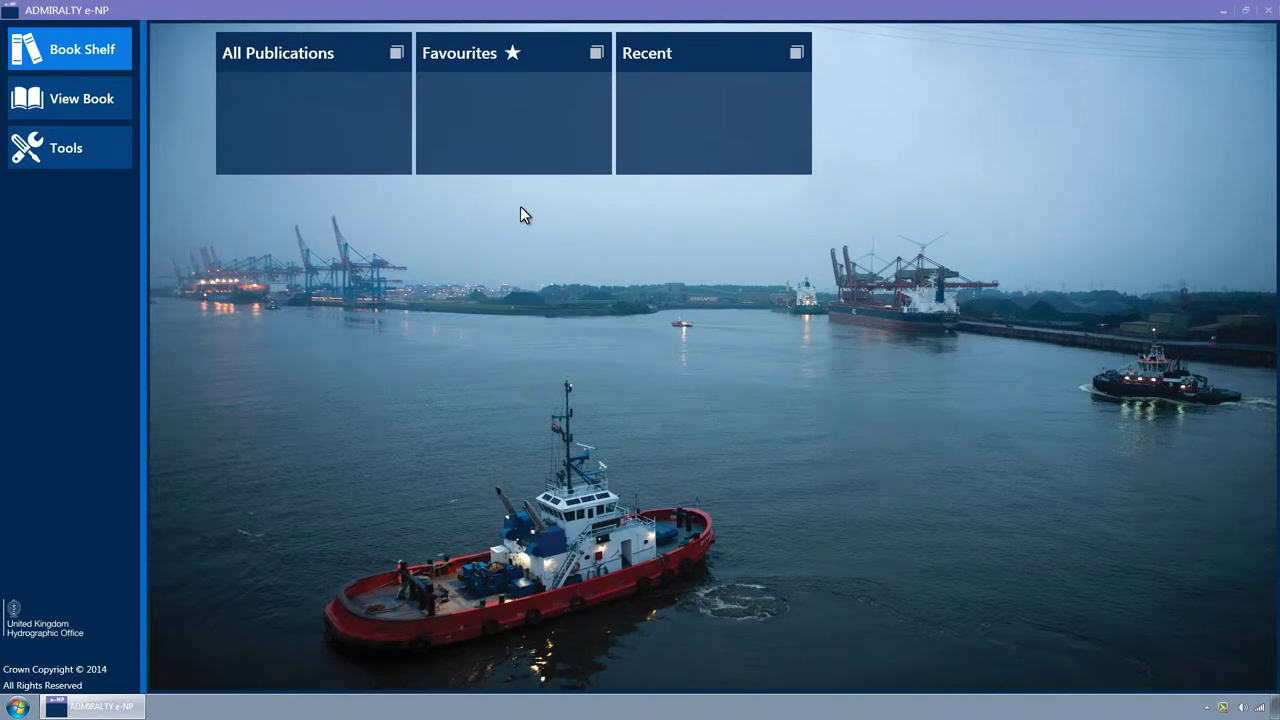
- Expand the All Publications tile into the full publication list, moving Favourites and Recent aside
click(295, 60)
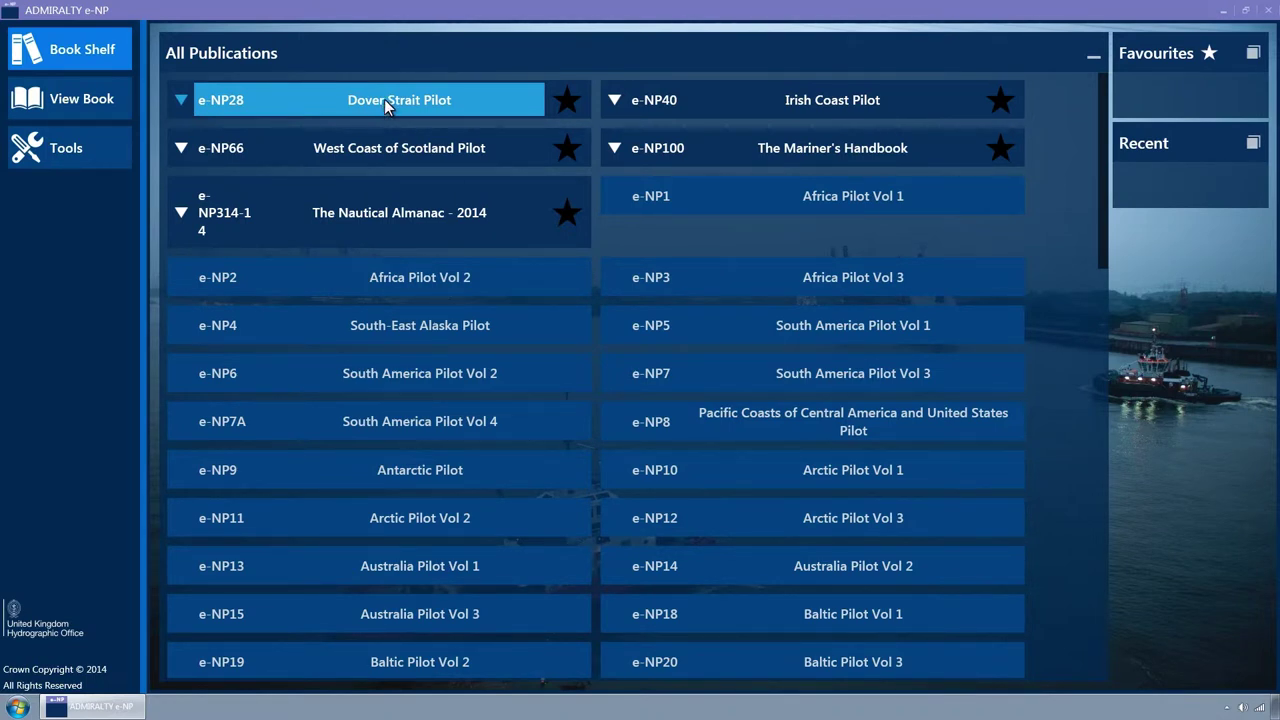
- Switch to View Book and back, then open Dover Strait Pilot (e-NP28) from the Recent list
click(384, 99)
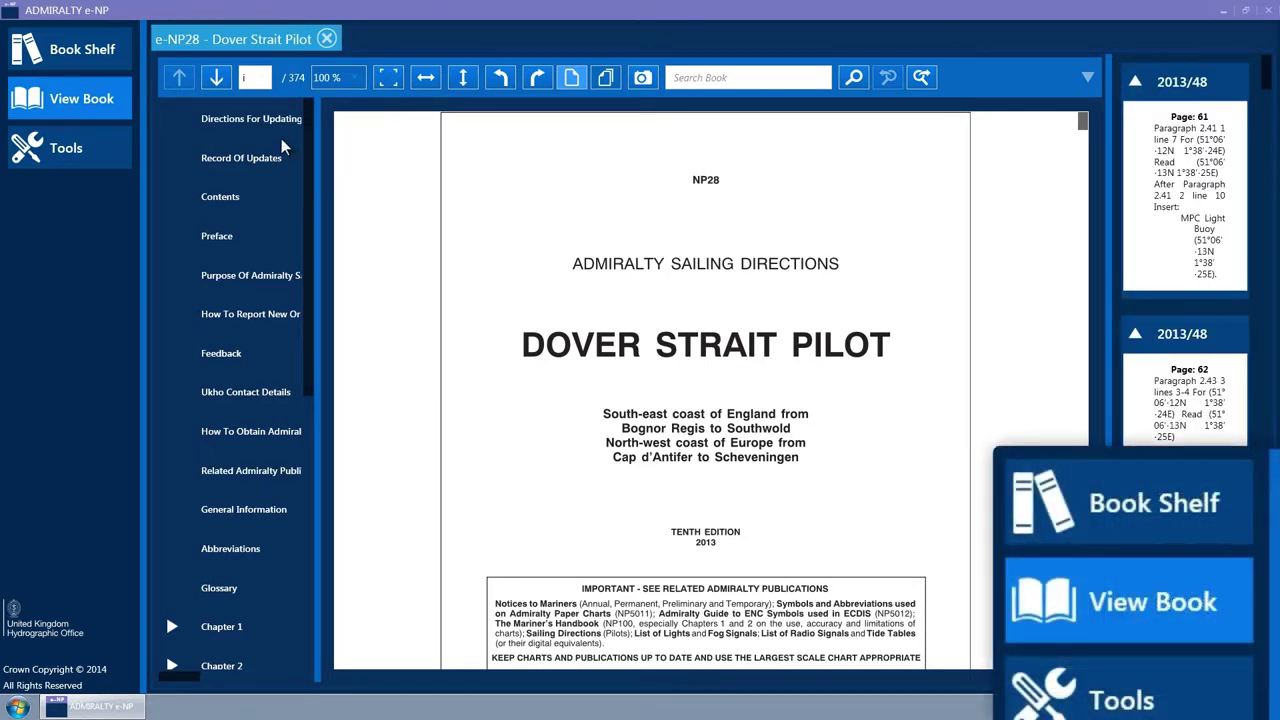
click(79, 50)
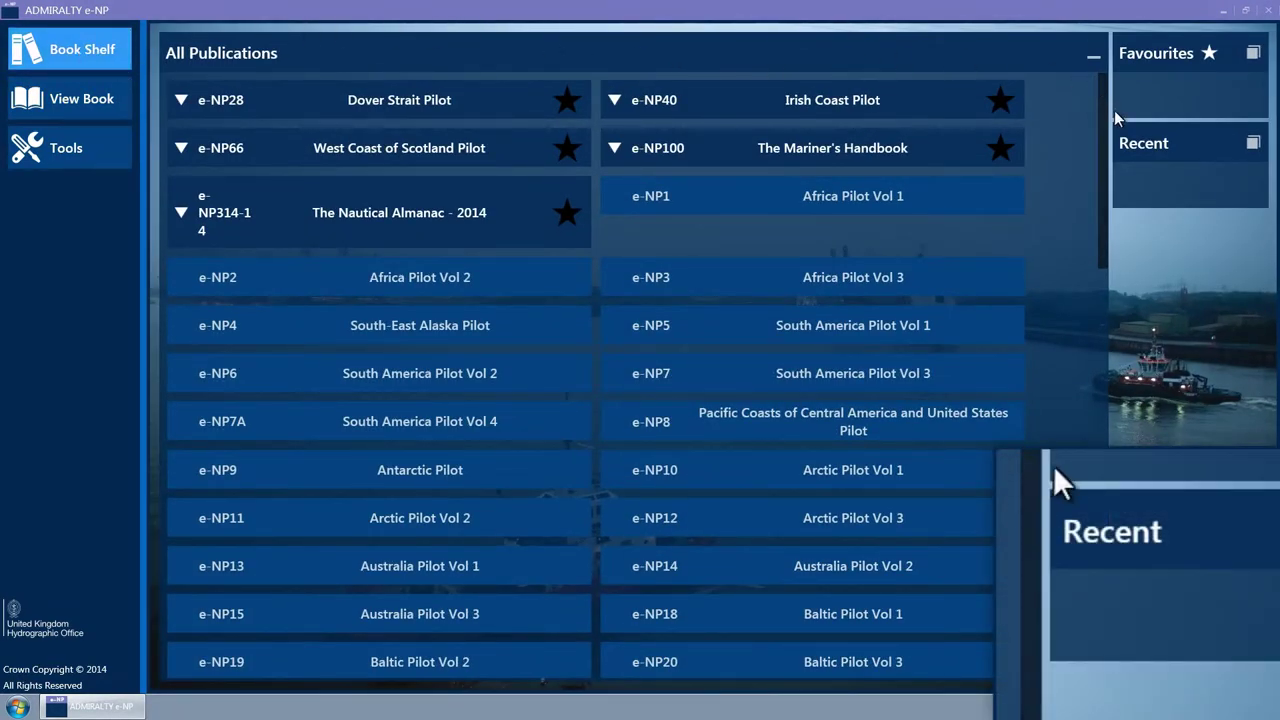
click(1167, 143)
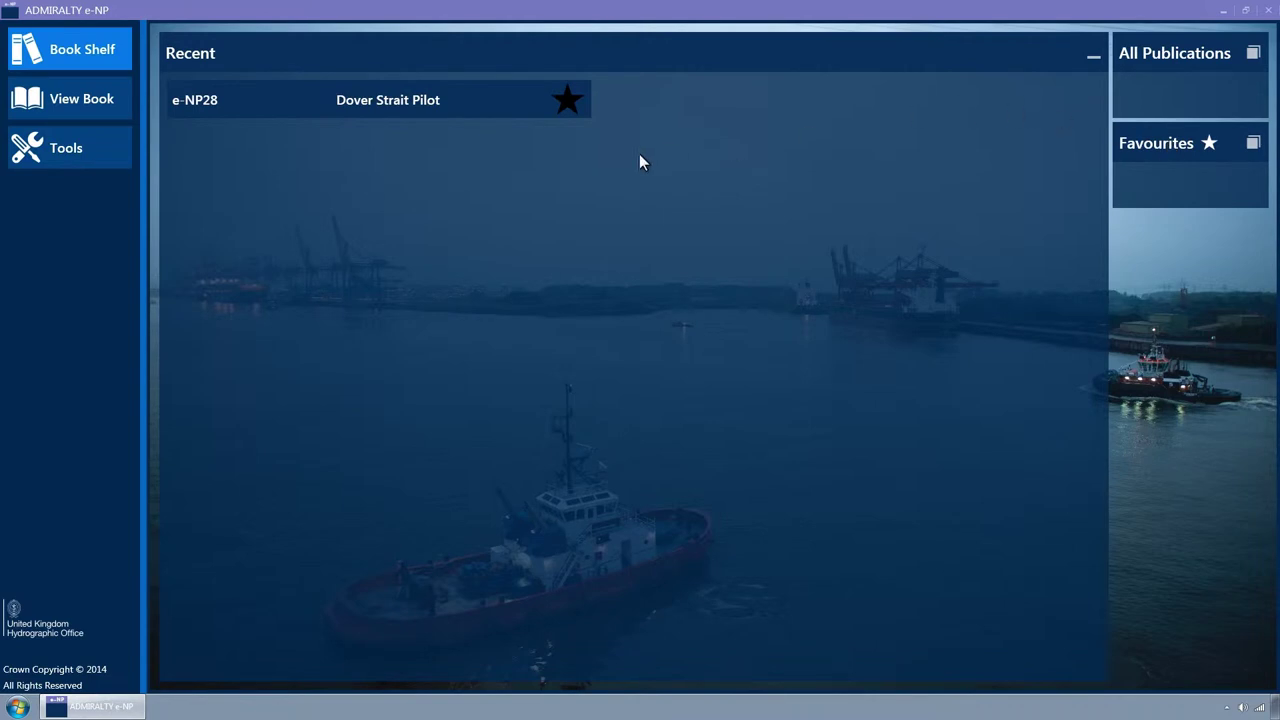
click(423, 100)
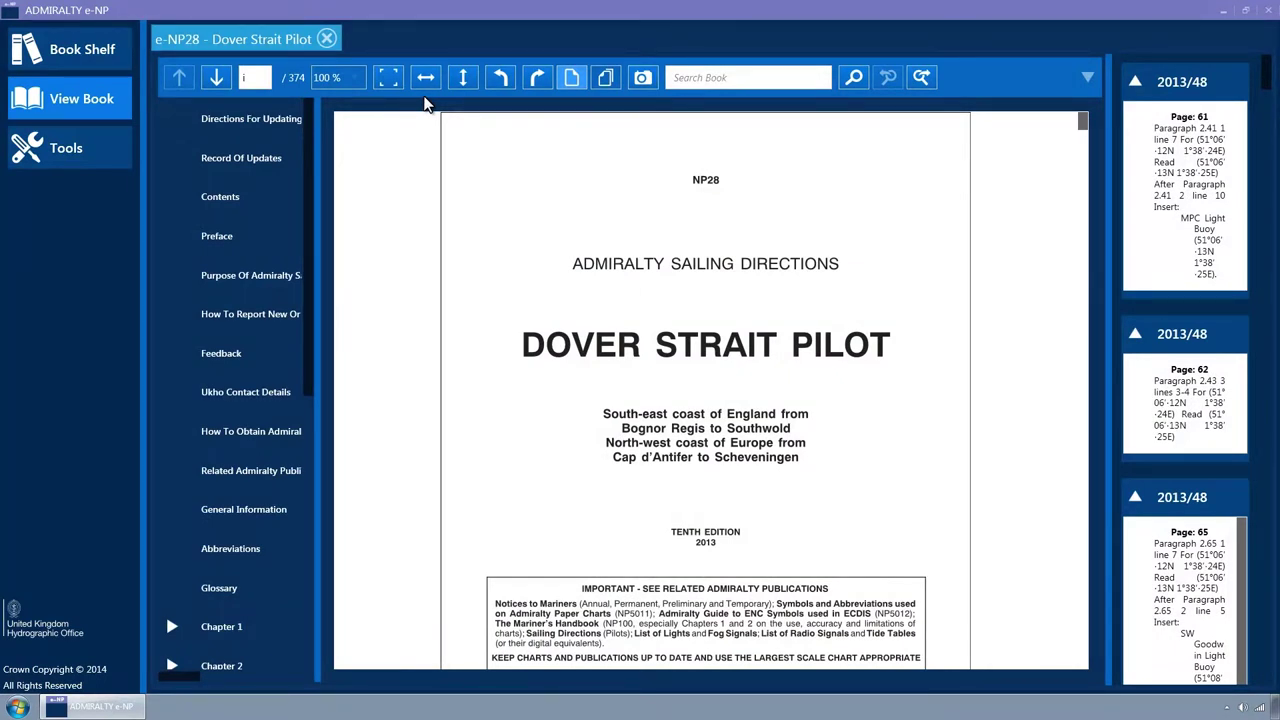
- Return to the bookshelf and reopen Dover Strait Pilot from All Publications
click(76, 52)
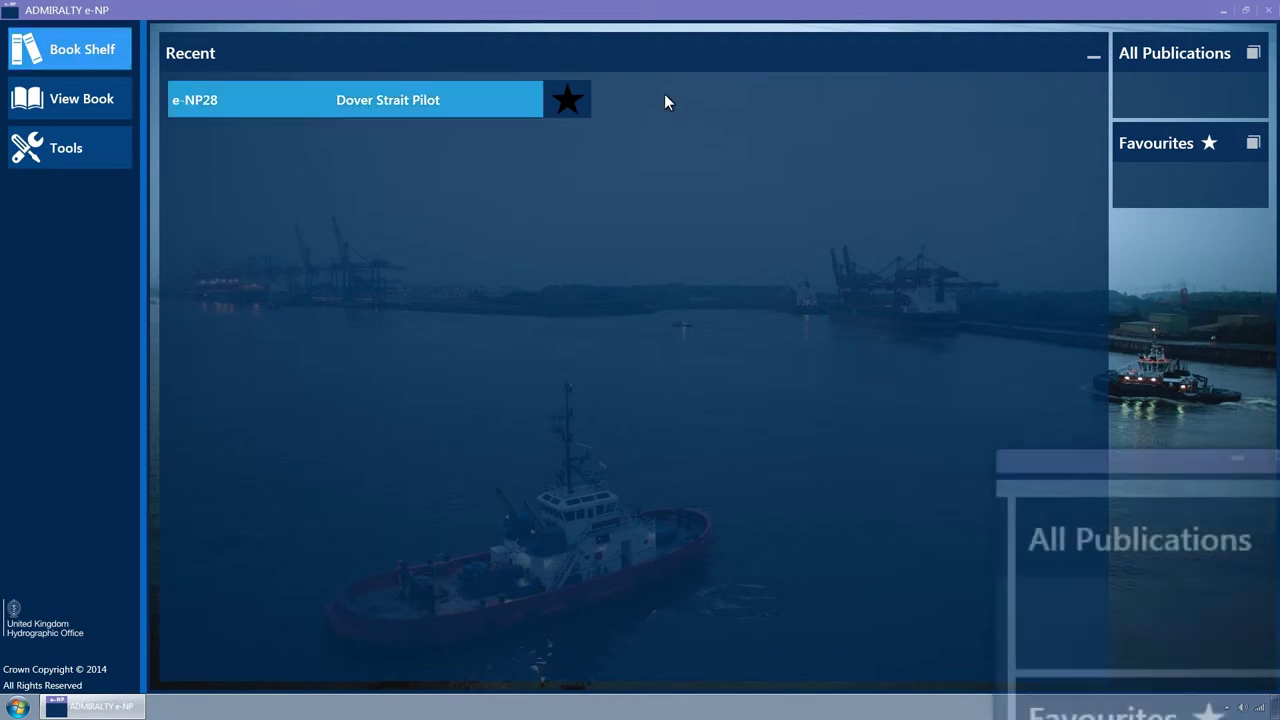
click(1177, 60)
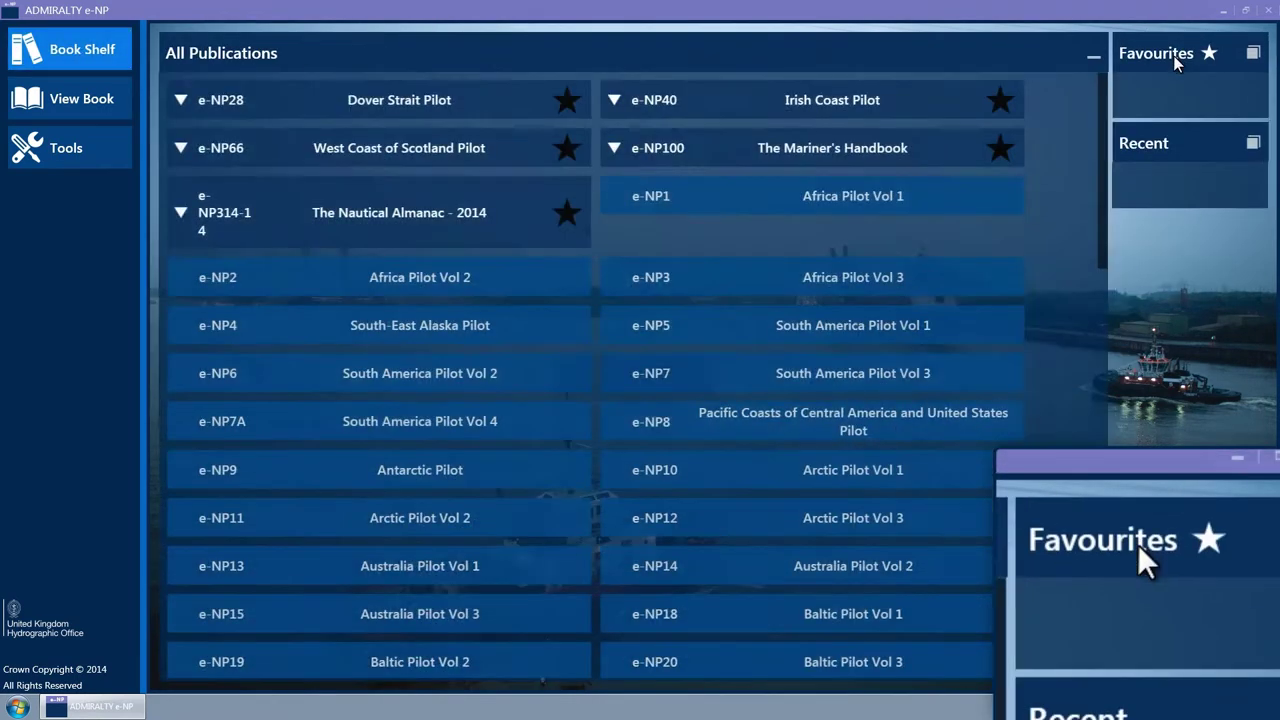
click(397, 102)
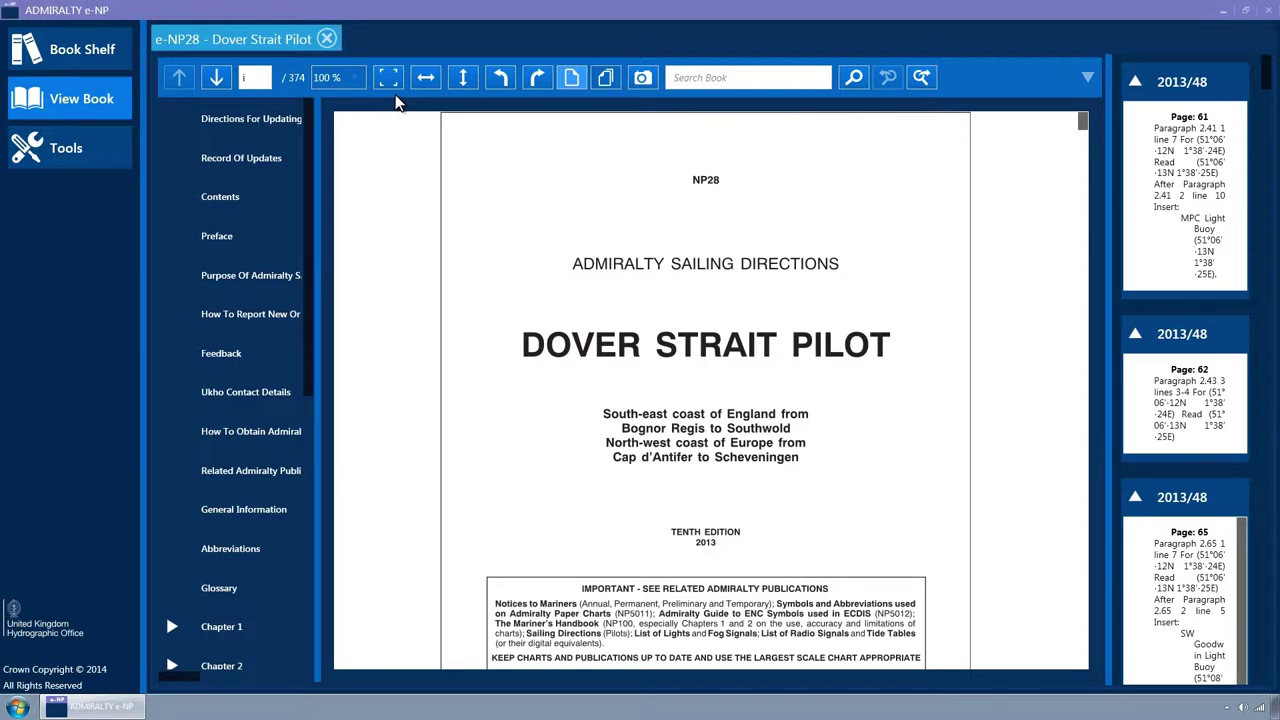
- On the bookshelf, expand permit-expiry details for e-NP28, e-NP66 and e-NP314-14
click(35, 45)
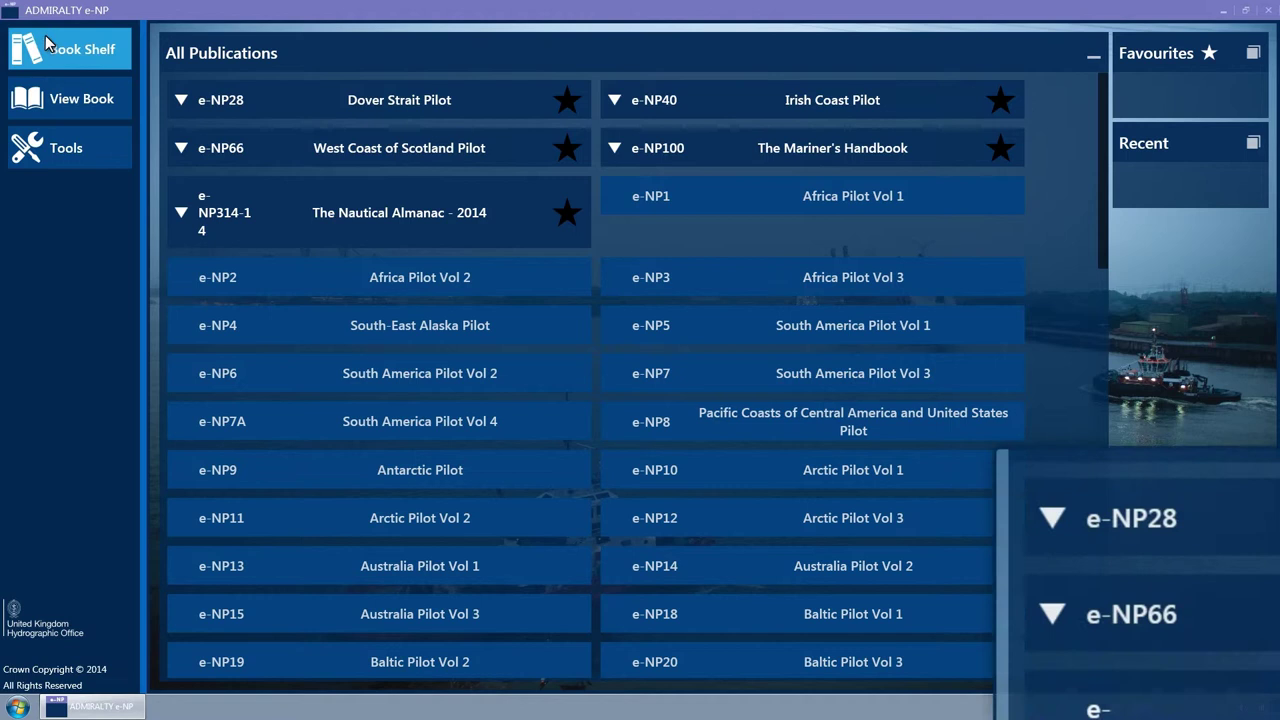
click(179, 99)
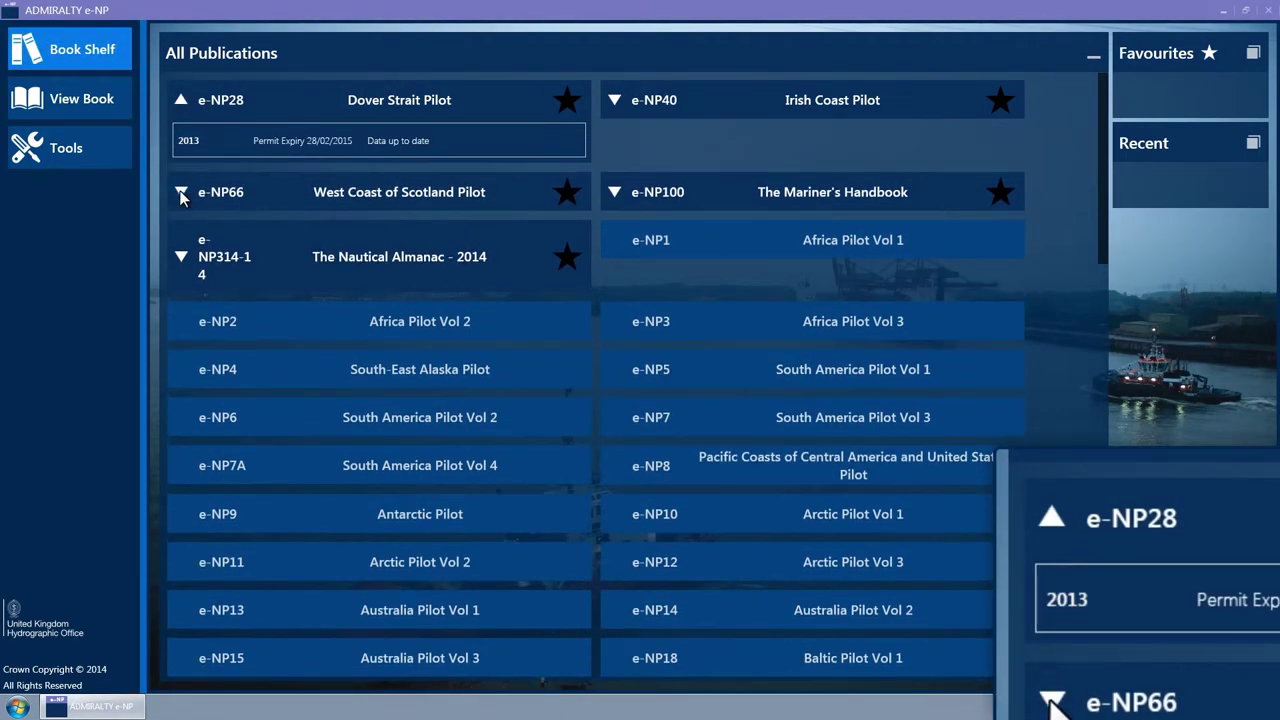
click(179, 190)
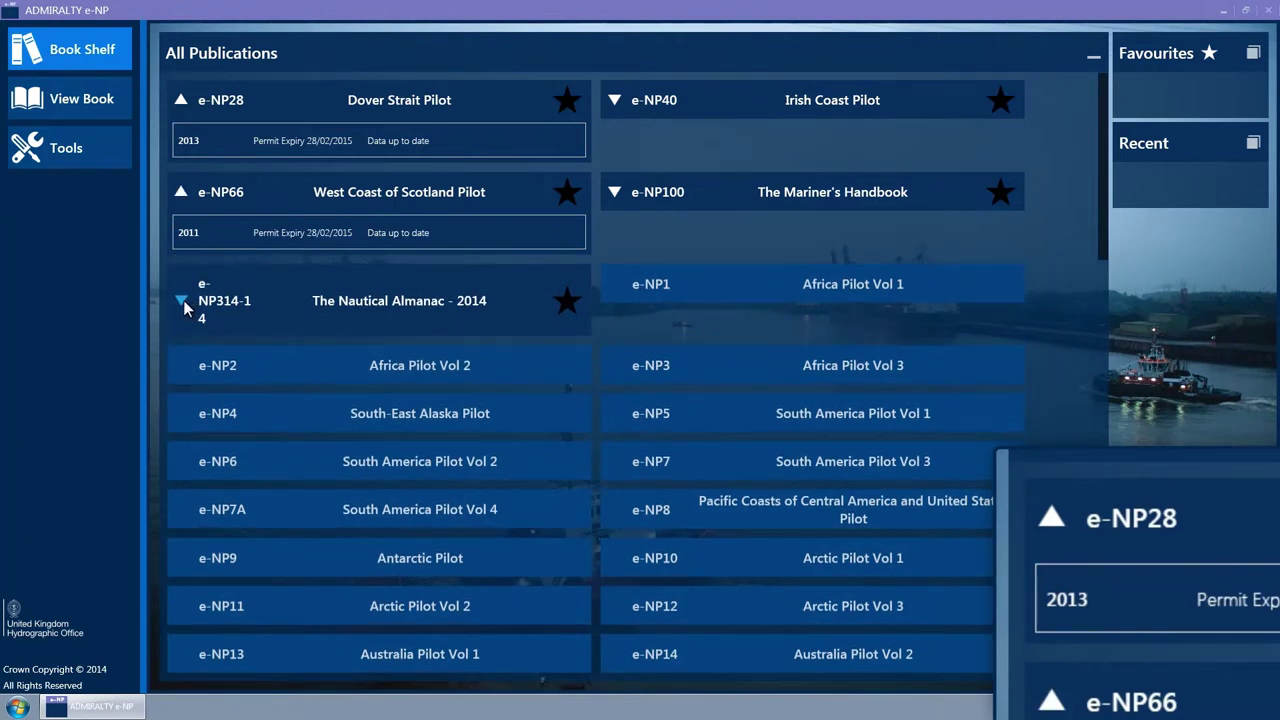
click(183, 300)
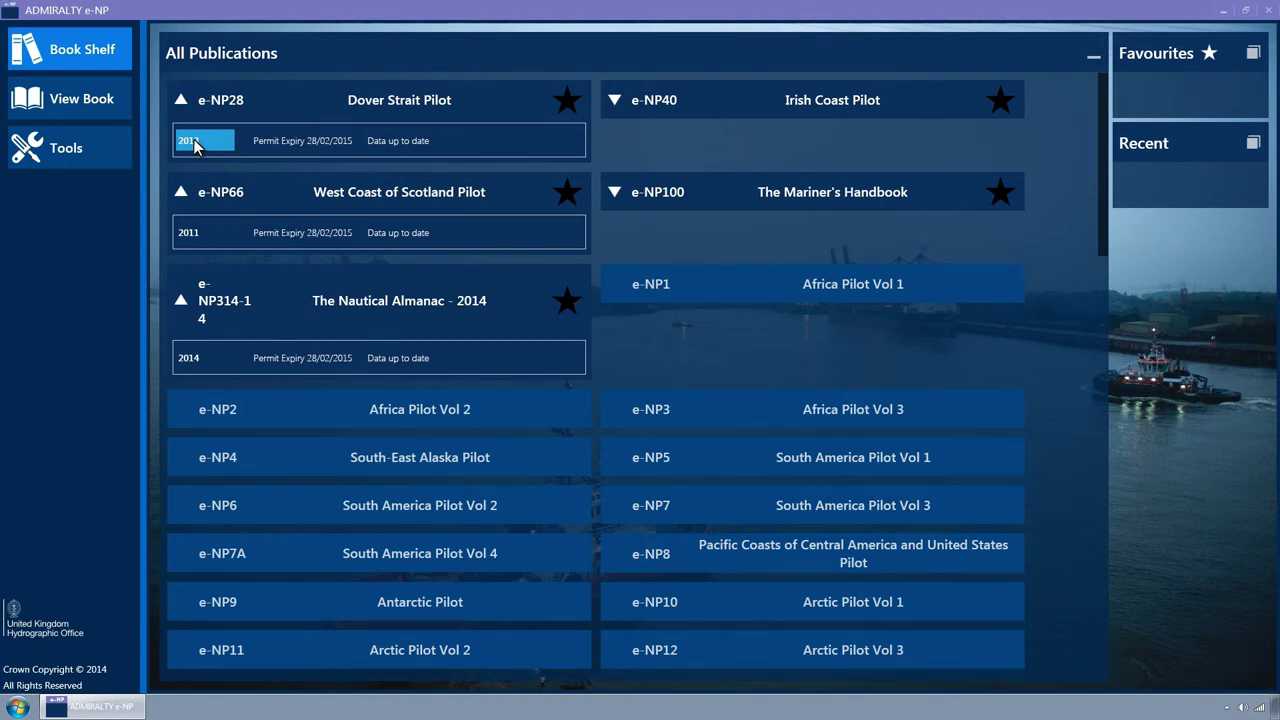
- Star Dover Strait Pilot (e-NP28), then select it in the Favourites list
click(1164, 55)
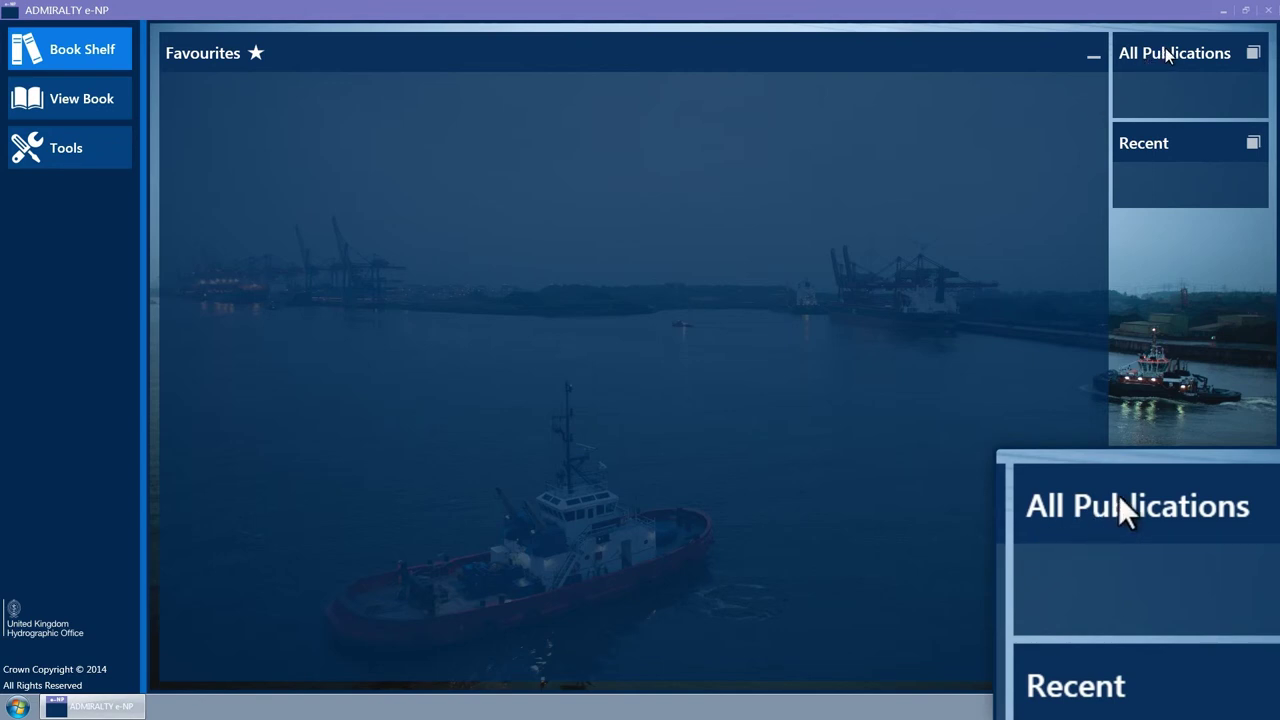
click(1166, 54)
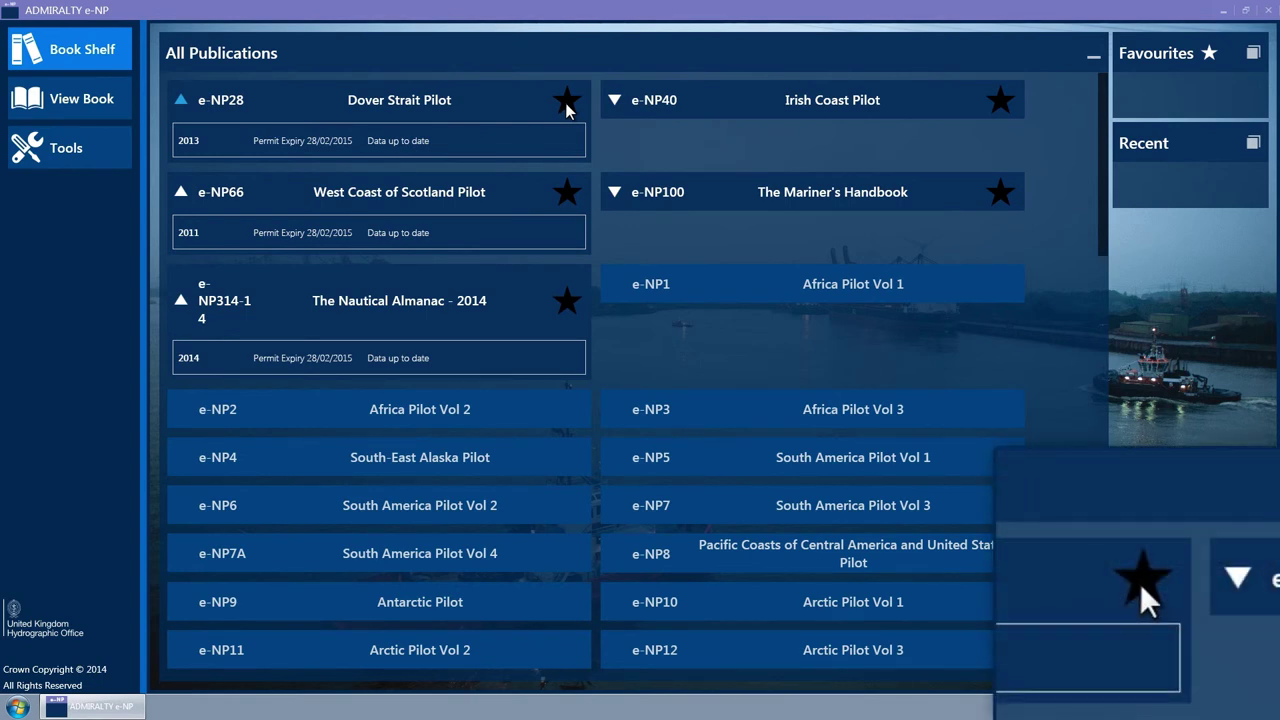
click(566, 104)
click(1169, 55)
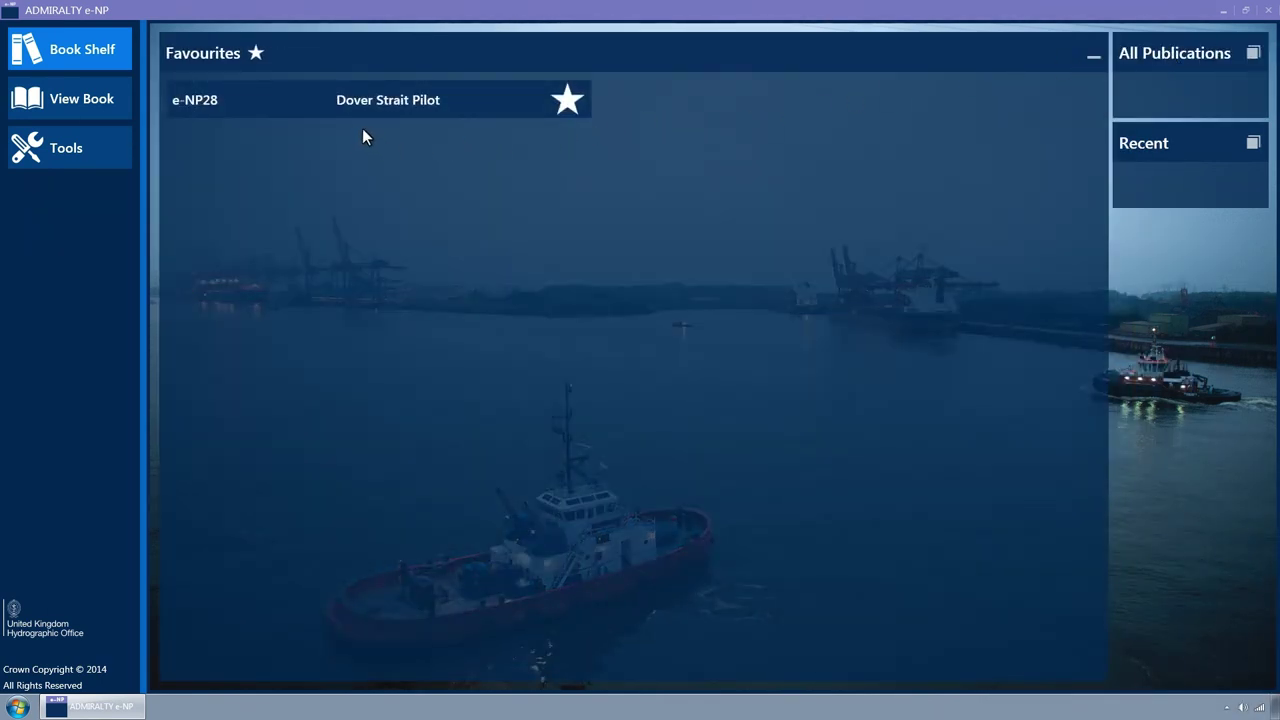
click(409, 104)
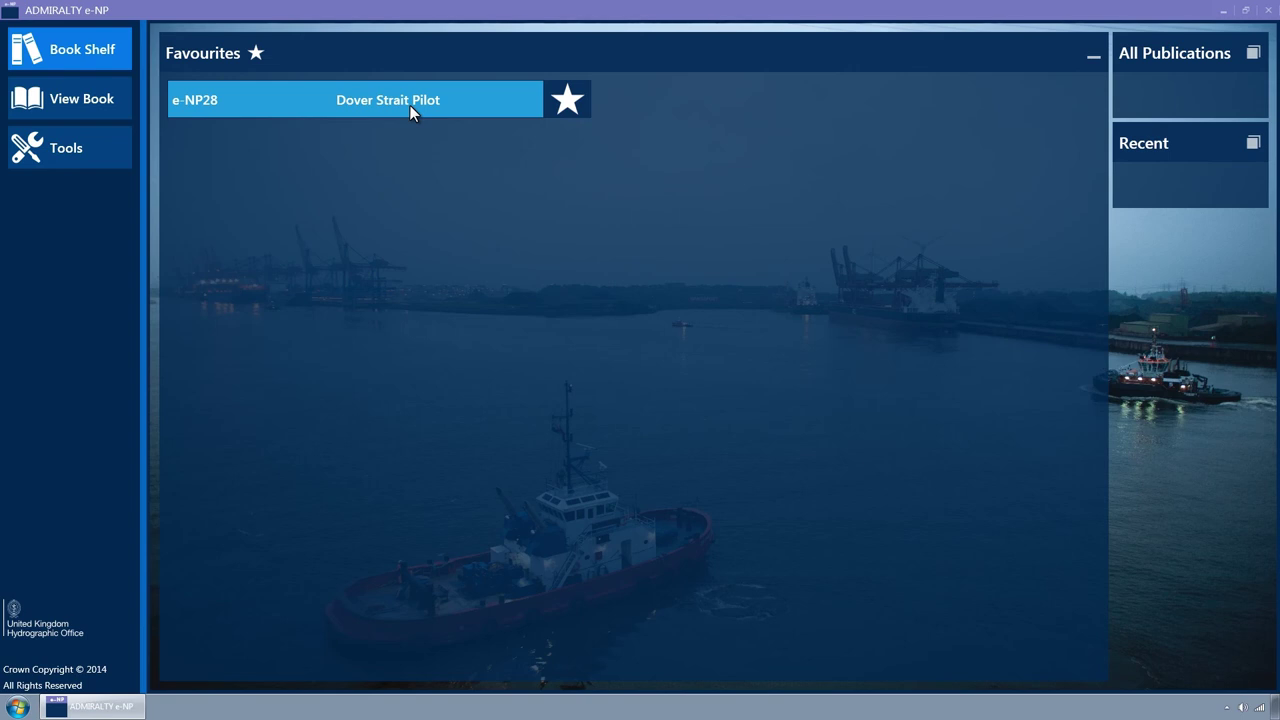
- Open Dover Strait Pilot (e-NP28) from Favourites at its title page
double_click(409, 104)
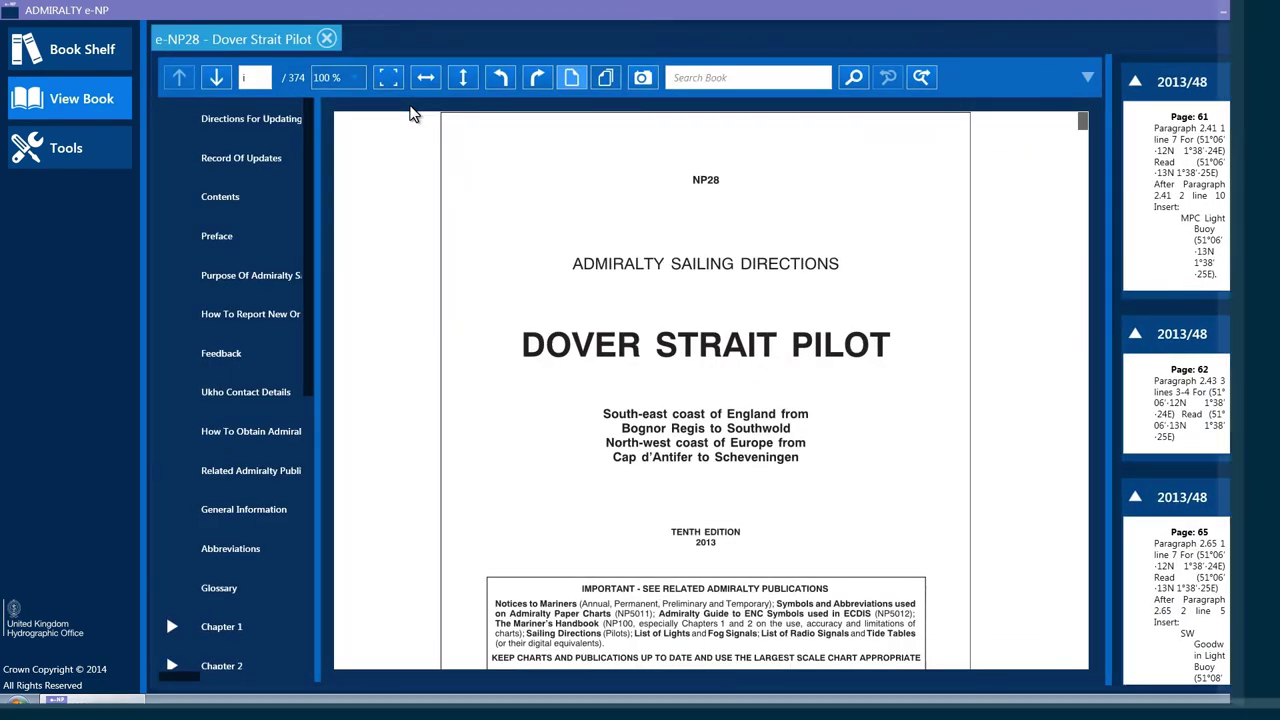